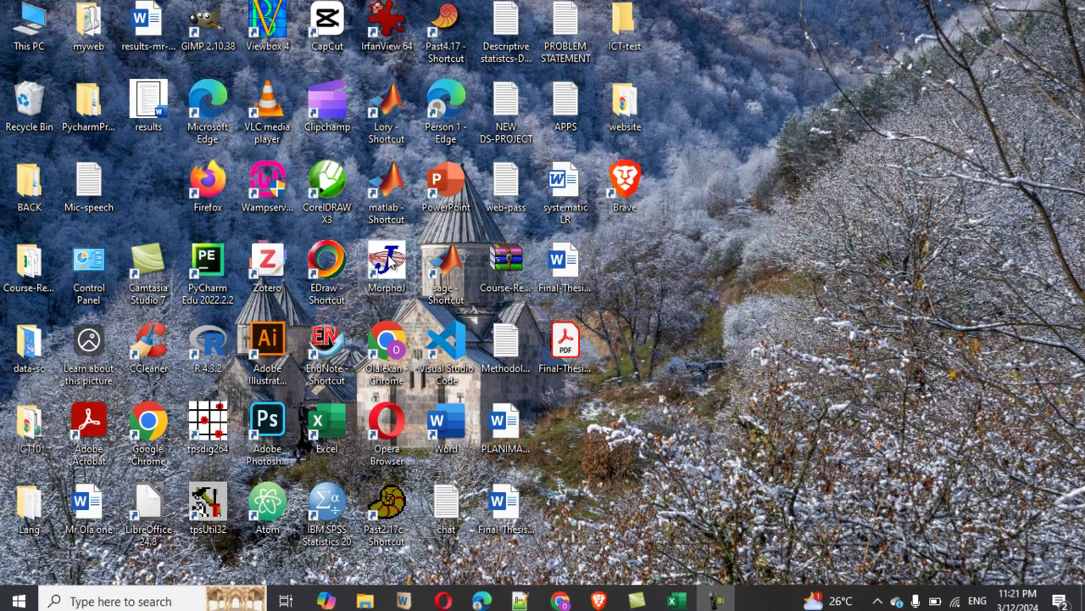
Start MorphoJ 1.08.01 from its desktop icon and open the File menu
double_click(393, 264)
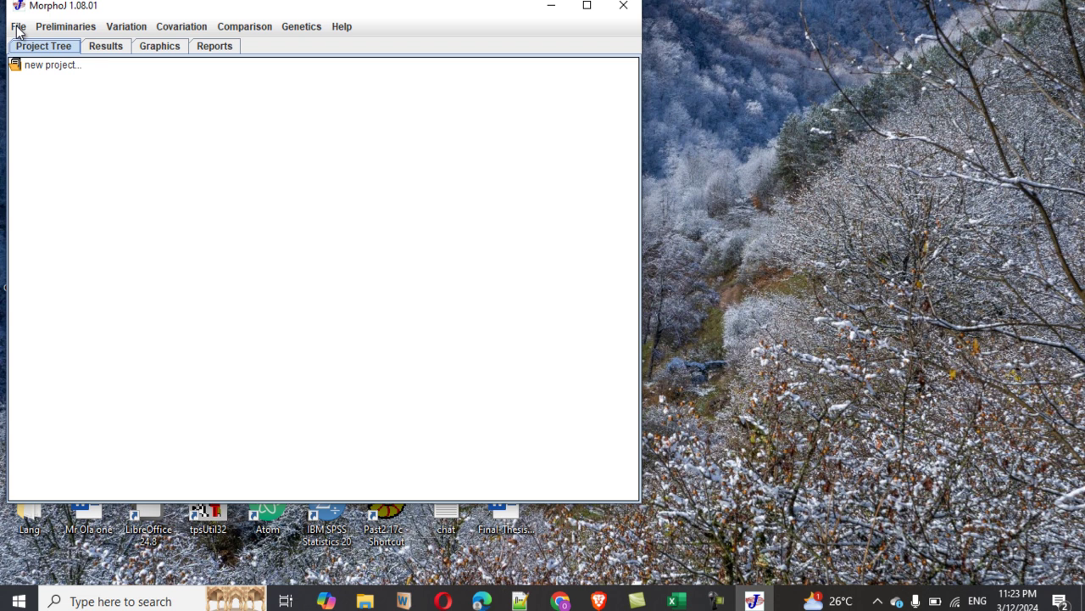
click(18, 29)
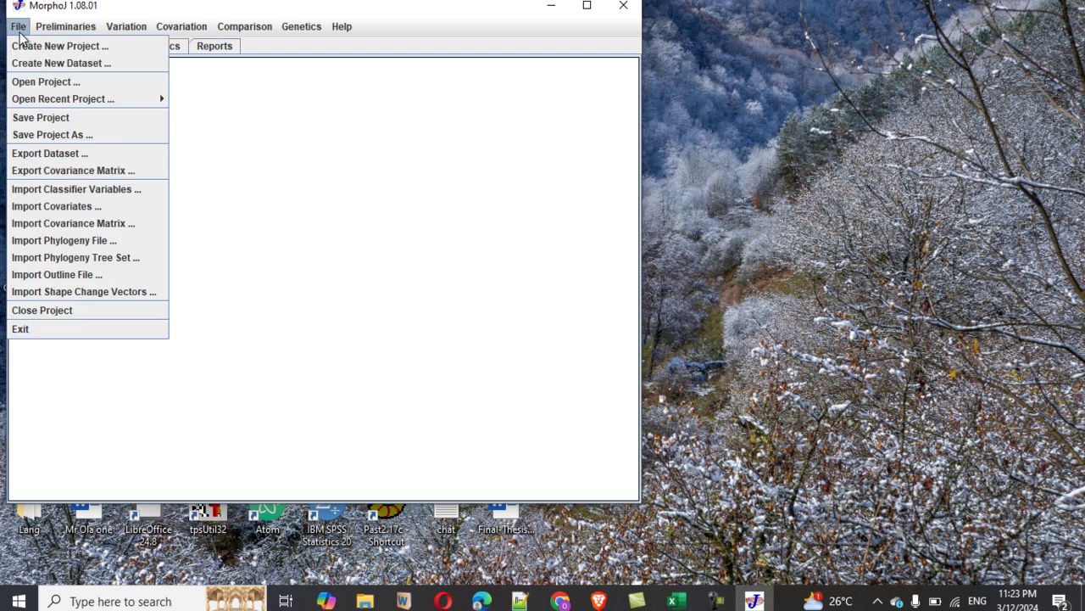
Start a new 2D row/column project, entering Morpho-Pro as project name and Morph-db as dataset name
click(87, 45)
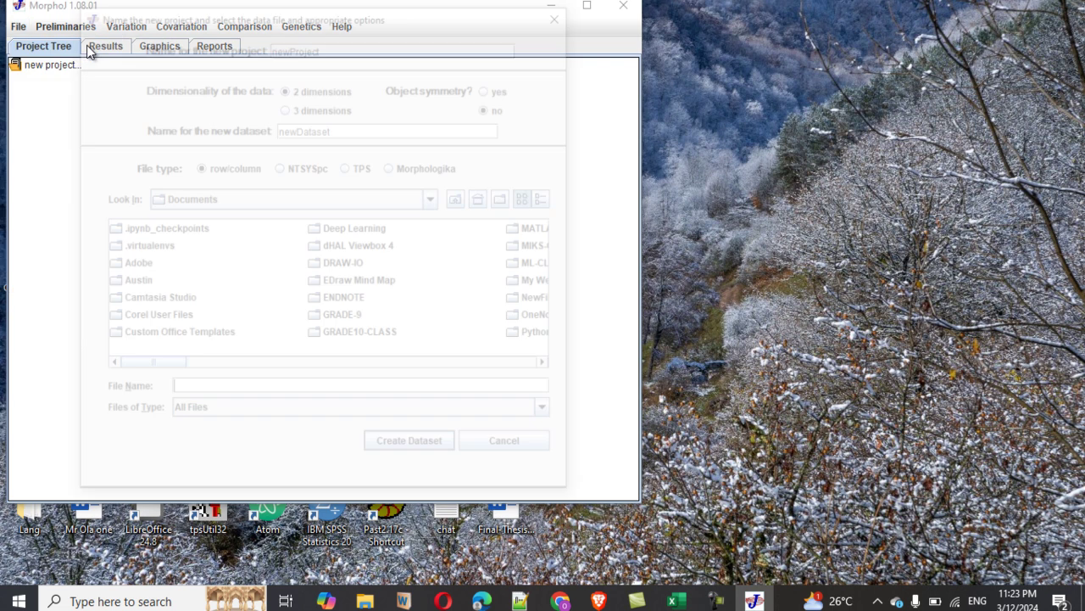
drag(334, 45, 269, 45)
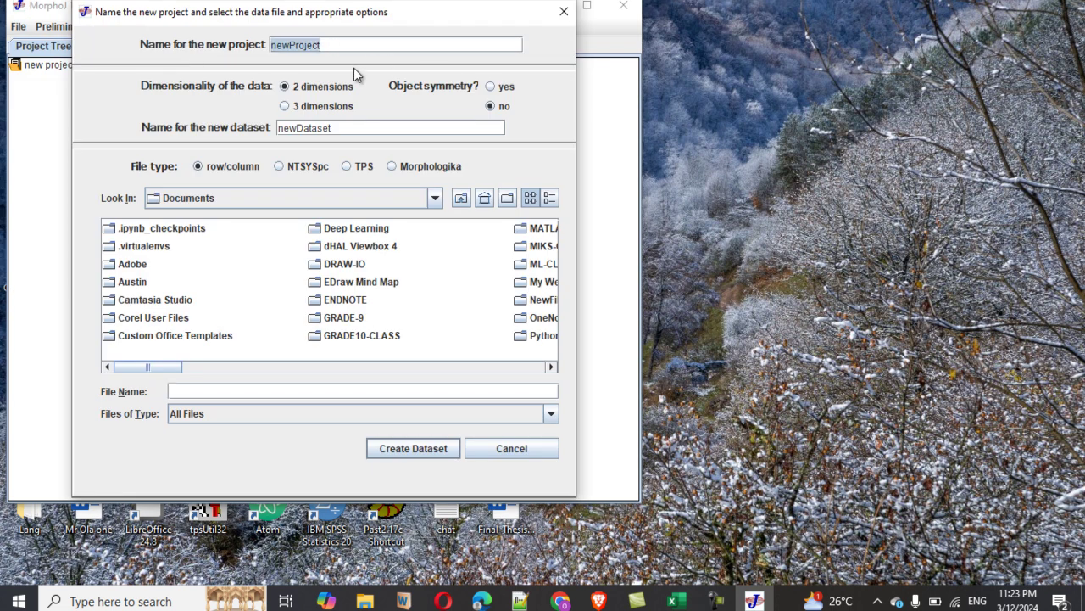
text(Morpho)
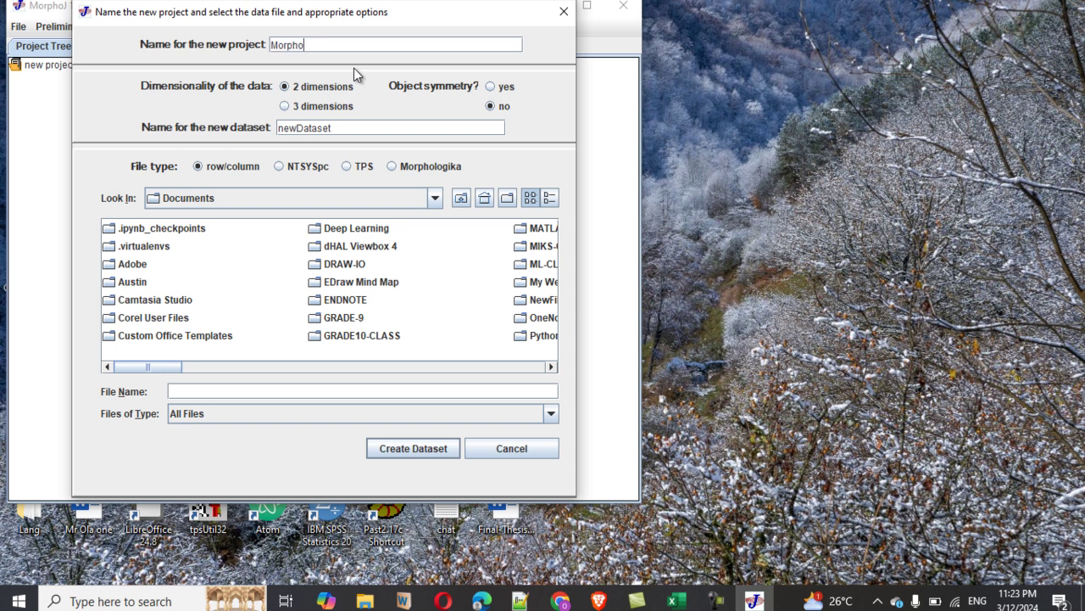
text(-Pro)
key(Tab)
text(Morph)
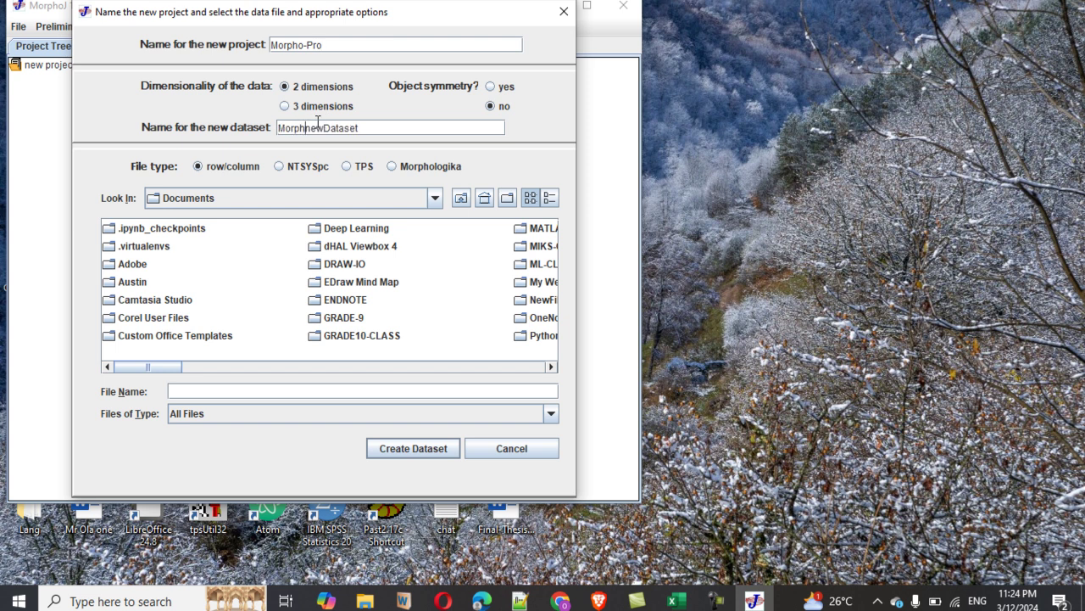
key(Delete)
key(Delete)
key(Delete)
key(Delete)
key(Delete)
key(Delete)
key(Delete)
key(Delete)
key(Delete)
key(Delete)
text(db)
Open Combined_Coord.TPS from the LECTURE-MORPHO-ML folder with Edit with Notepad++
click(365, 600)
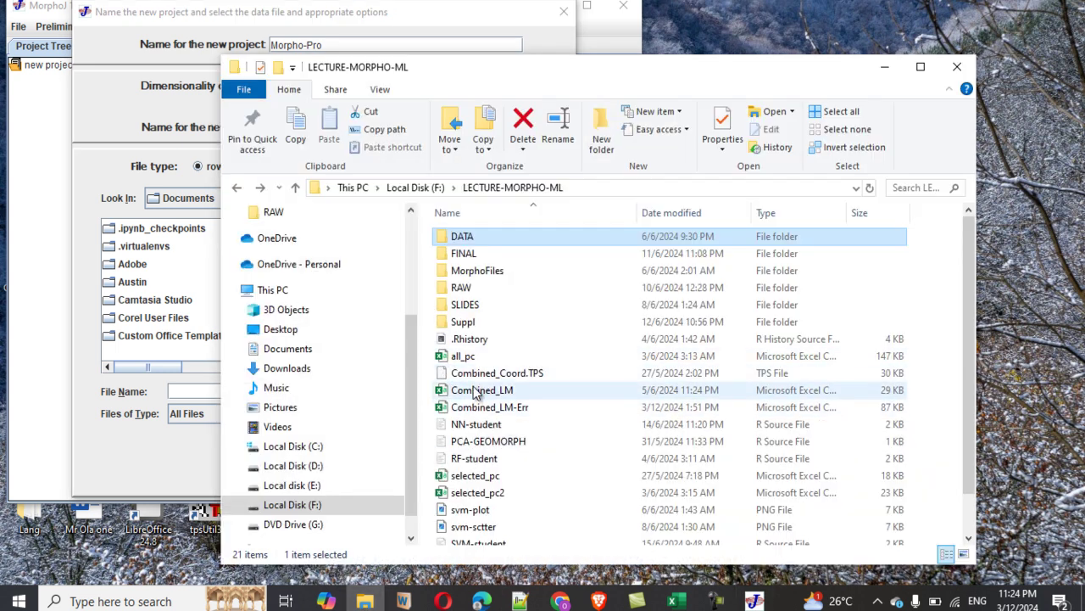
click(474, 377)
right_click(473, 378)
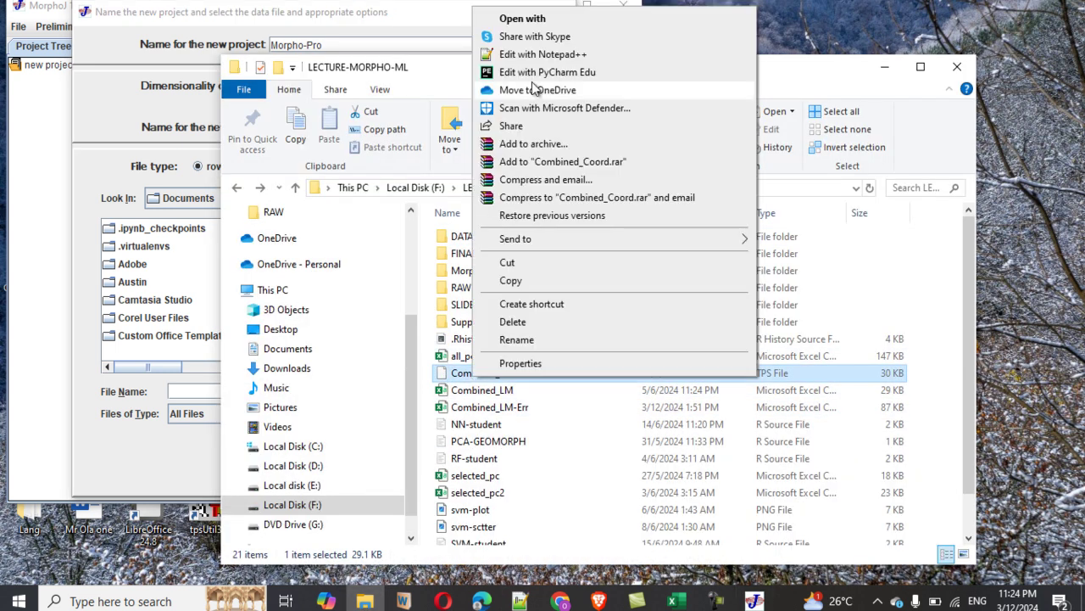
click(543, 54)
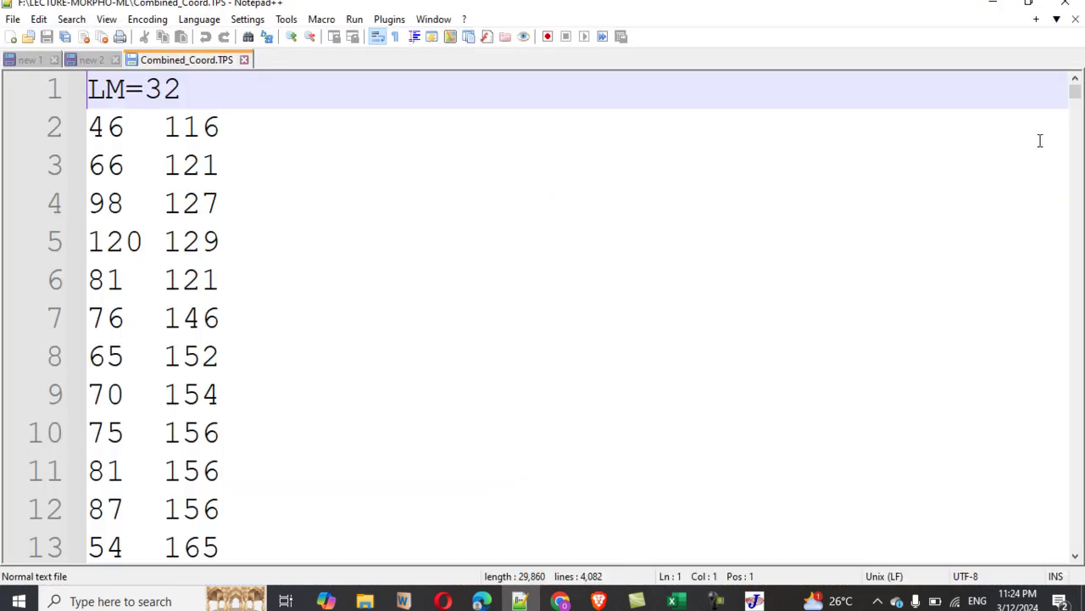
Scroll through the LM=32 coordinate pairs and ID lines, then minimize Notepad++
drag(1073, 106, 1075, 90)
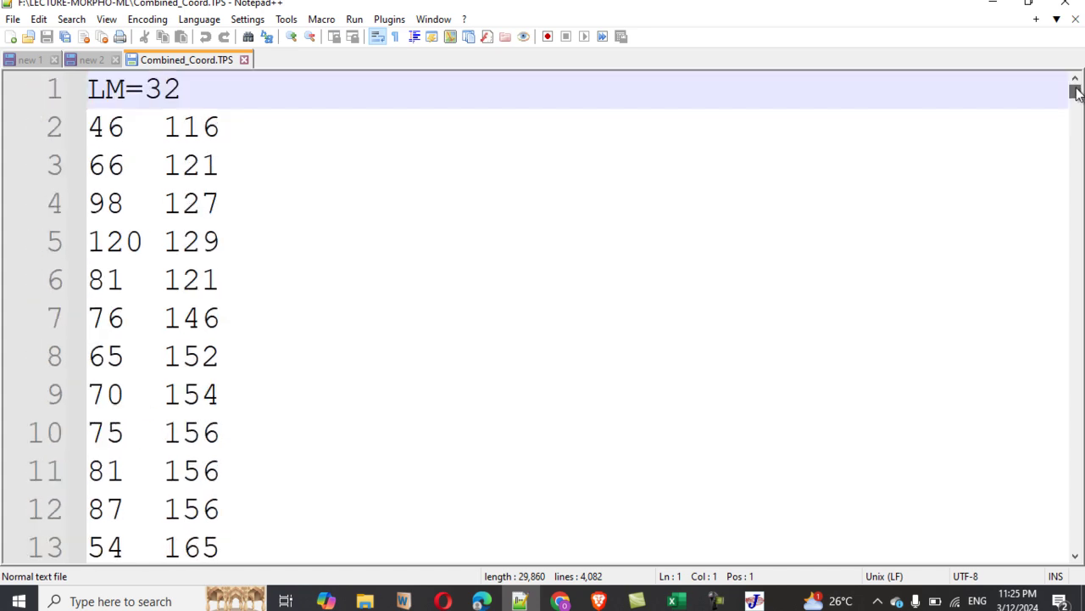
click(1076, 556)
drag(1075, 556, 1075, 557)
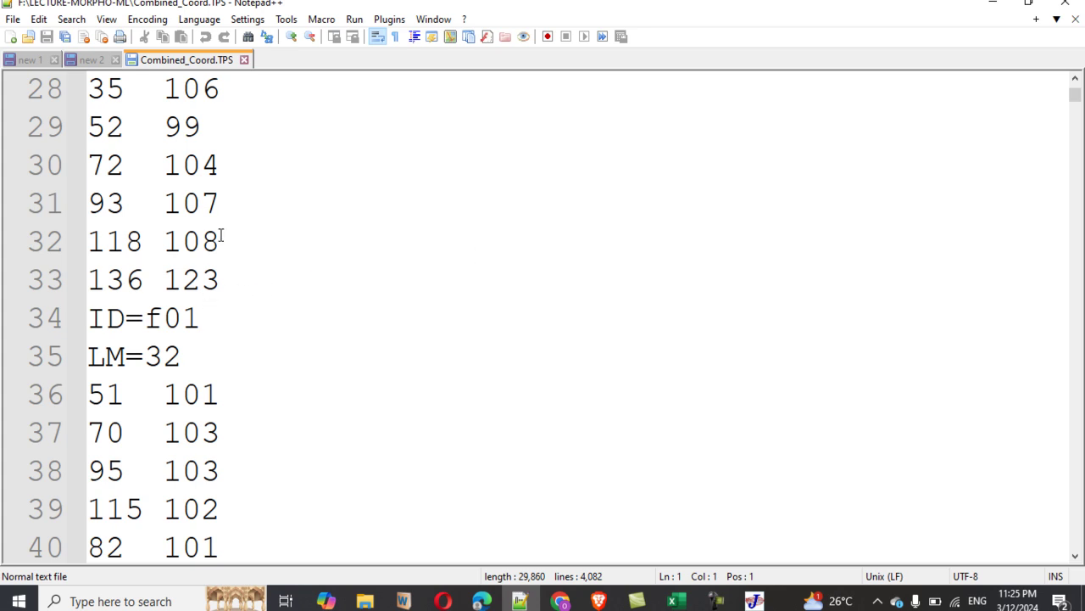
click(995, 7)
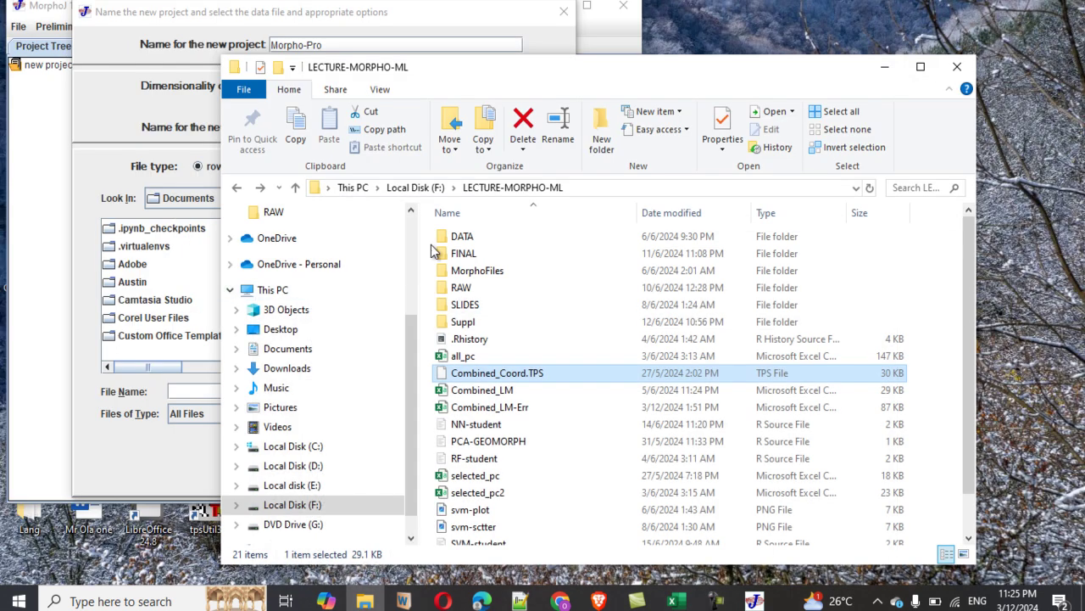
Set file type to TPS and choose F:\LECTURE-MORPHO-ML\Combined_Coord.TPS as the data file
click(883, 67)
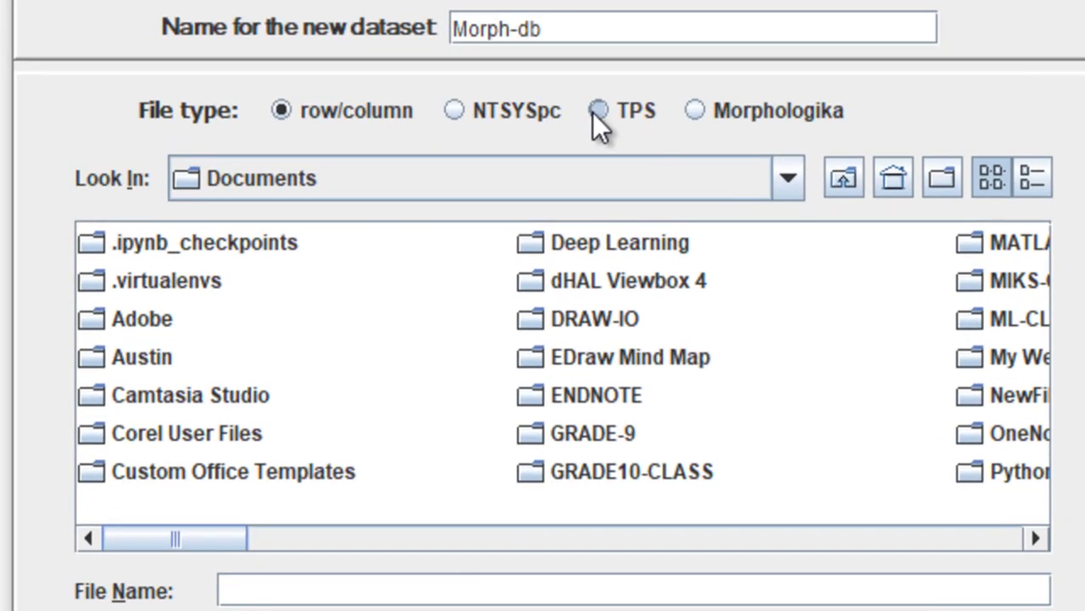
click(598, 111)
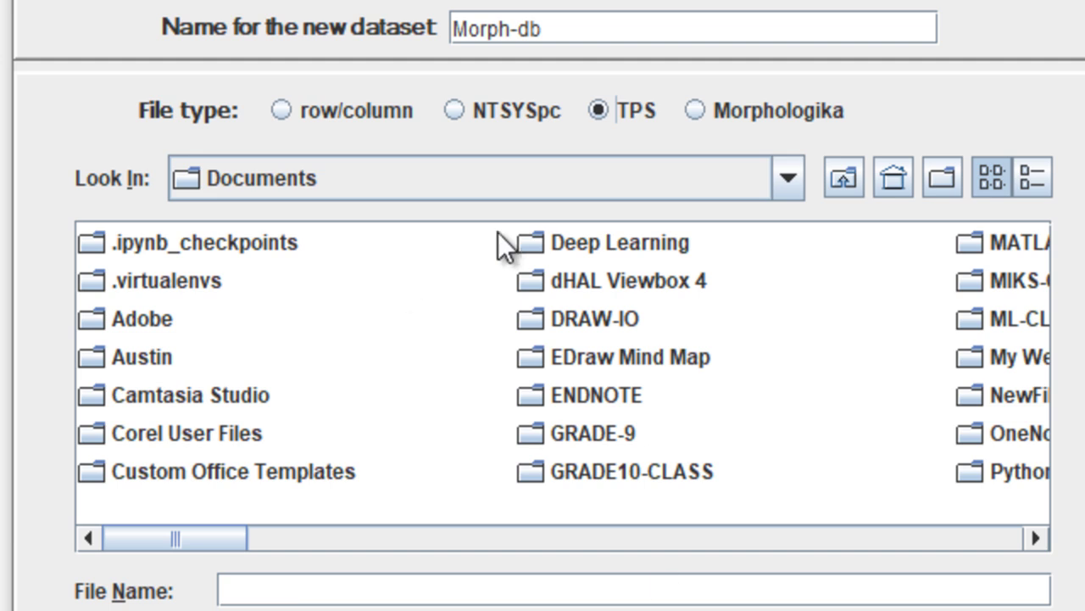
click(777, 178)
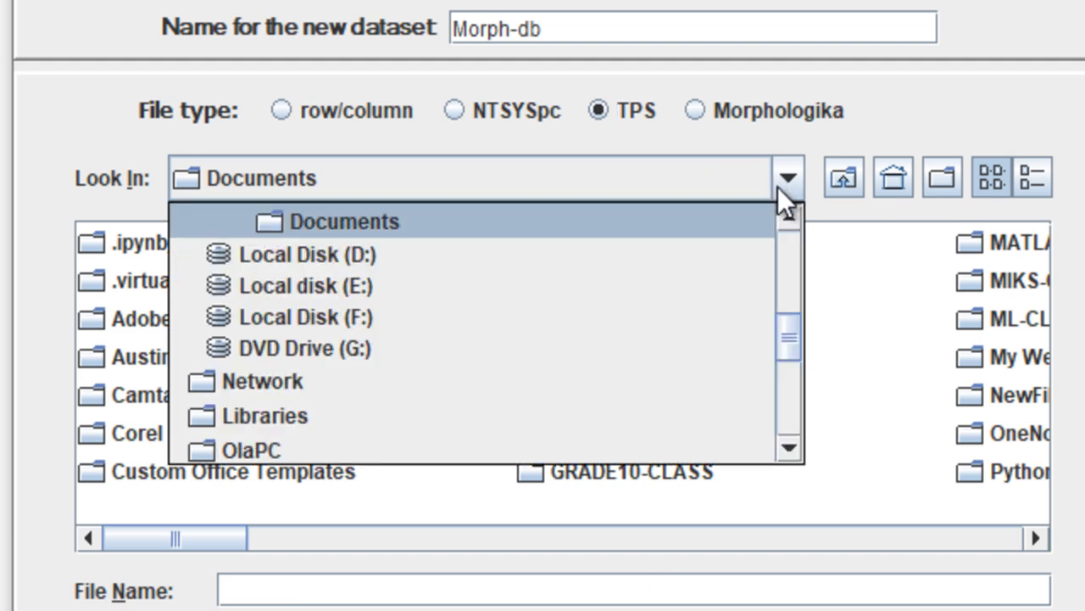
click(455, 324)
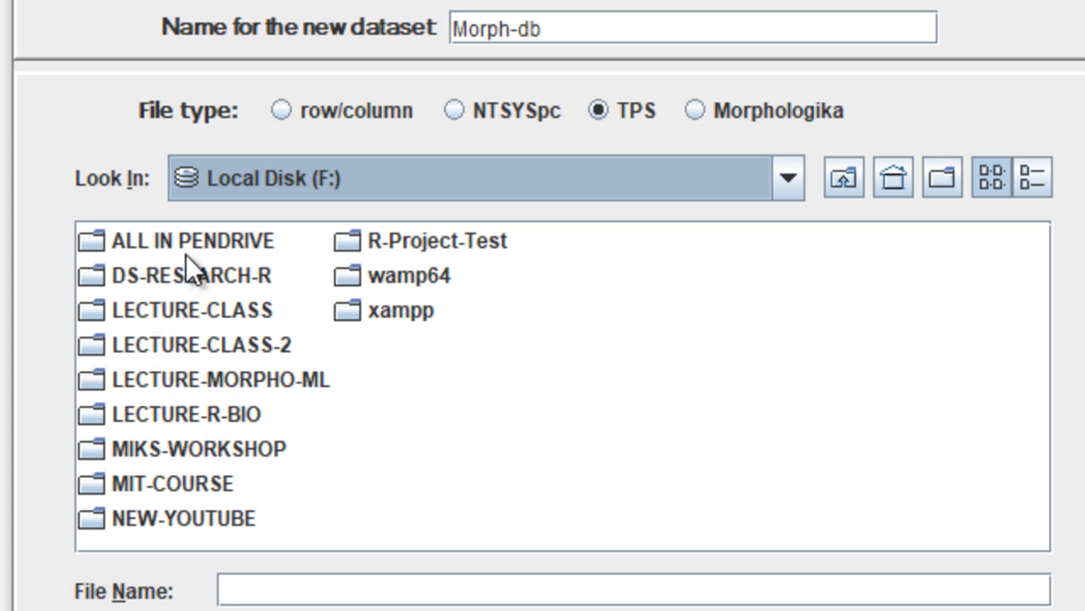
double_click(203, 373)
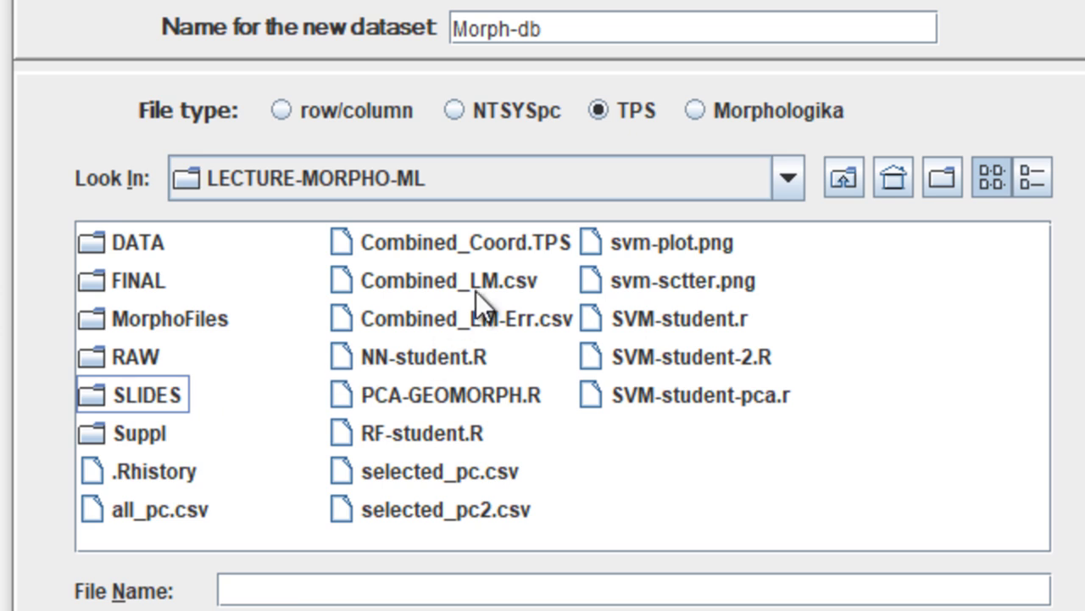
click(536, 244)
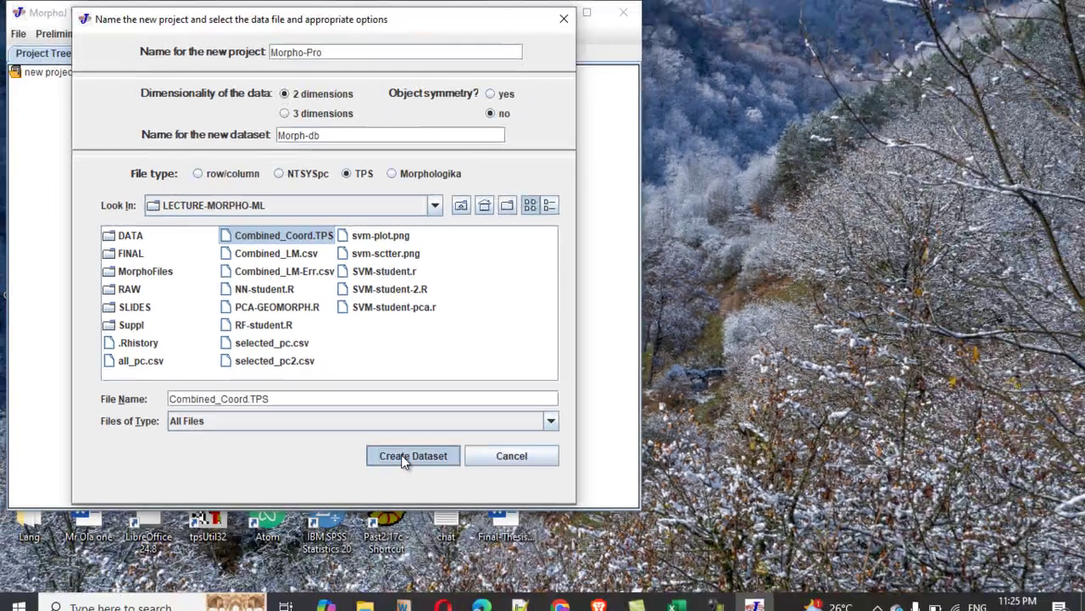
Create Morph-db from Combined_Coord.TPS and confirm it under Morpho-Pro in the project tree
click(404, 457)
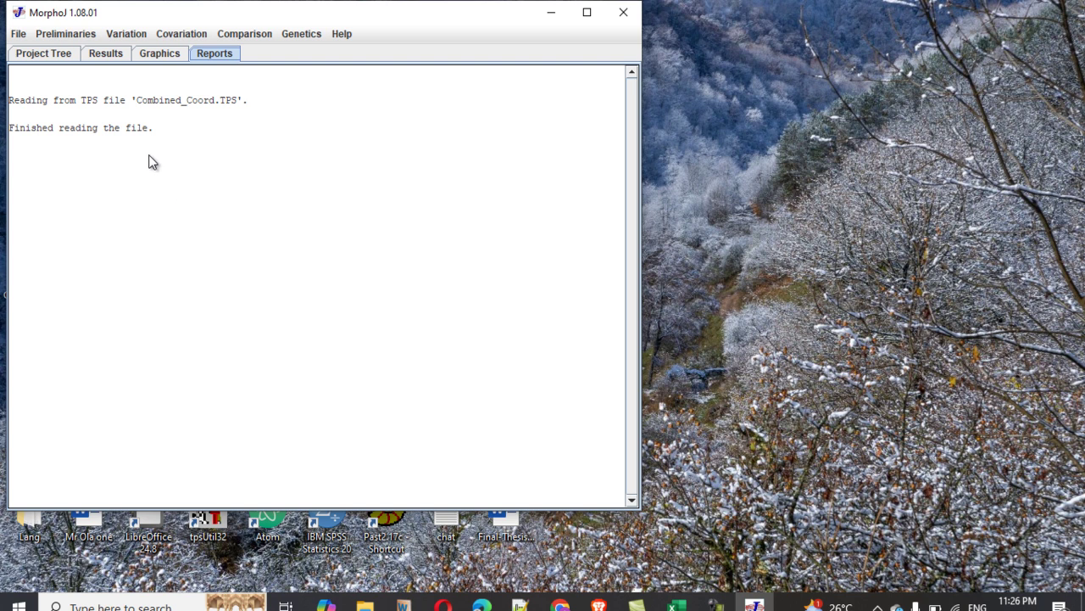
click(39, 54)
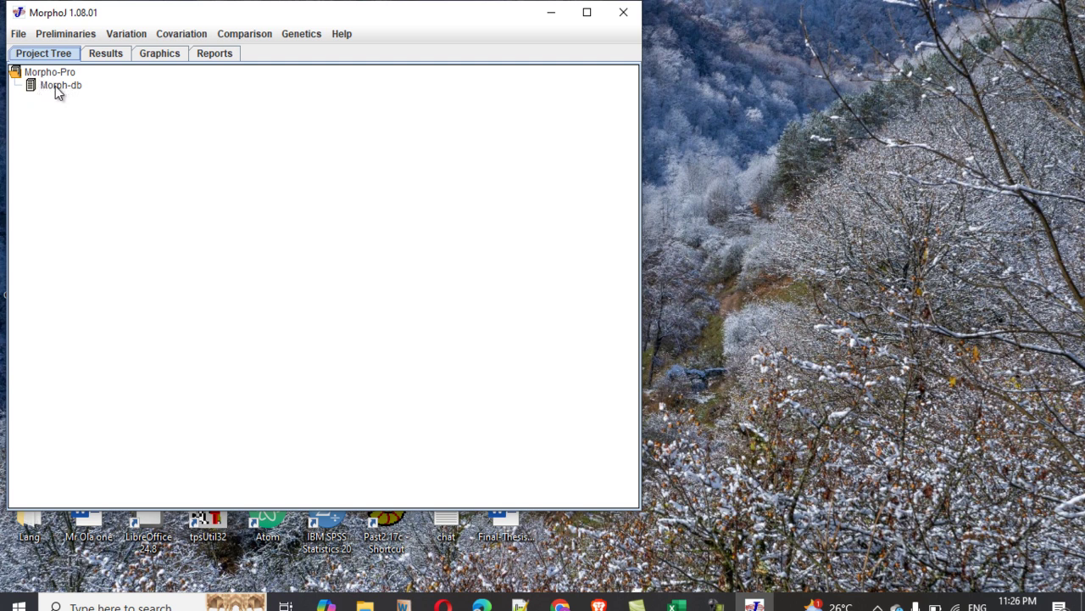
click(32, 88)
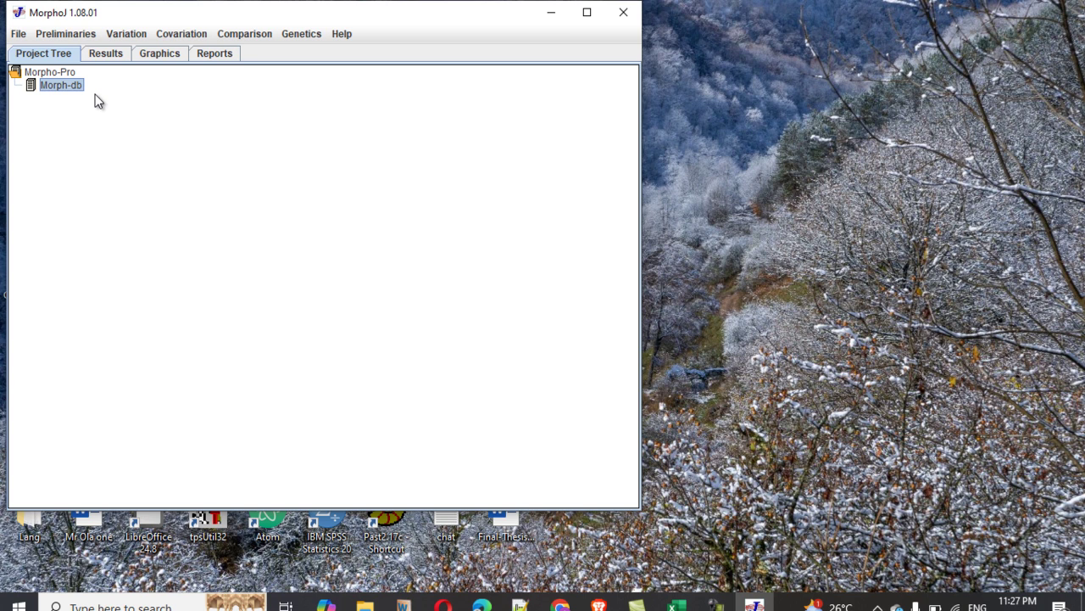
Check the Results, Graphics and Reports tabs for the Combined_Coord.TPS log, then return to the Project Tree
click(107, 52)
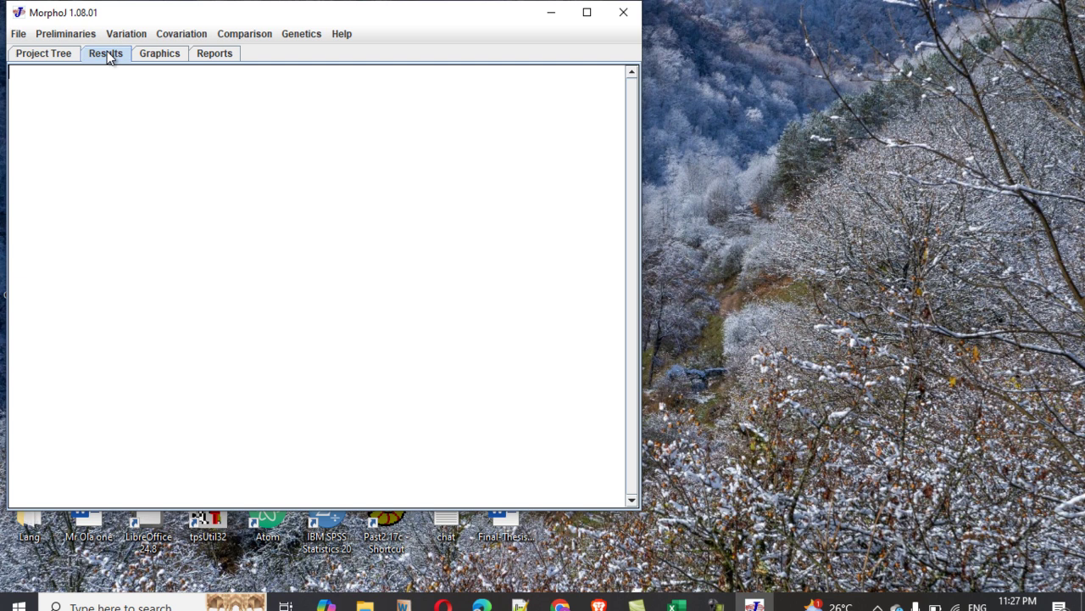
click(166, 55)
click(218, 55)
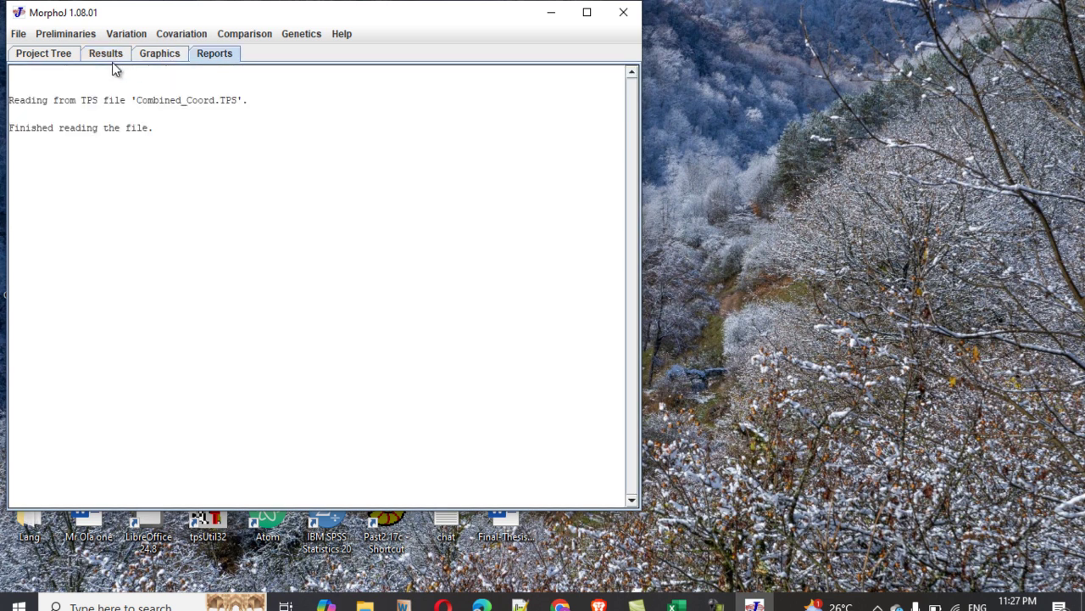
click(64, 56)
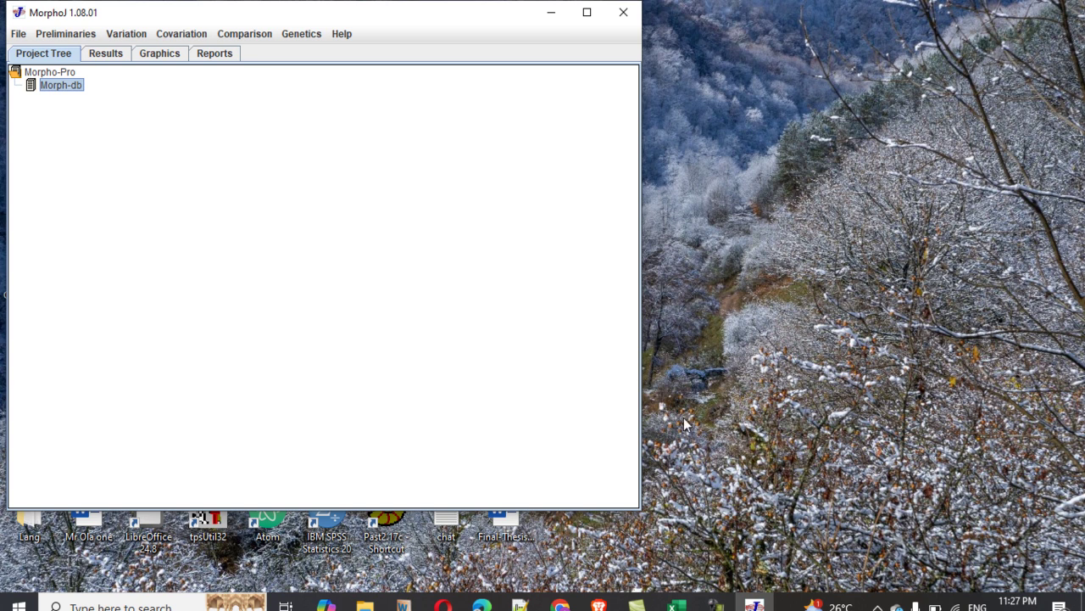
Switch to Excel and scroll through the Combined_LM-Err specimen IDs and X1–Y10 coordinates
click(676, 606)
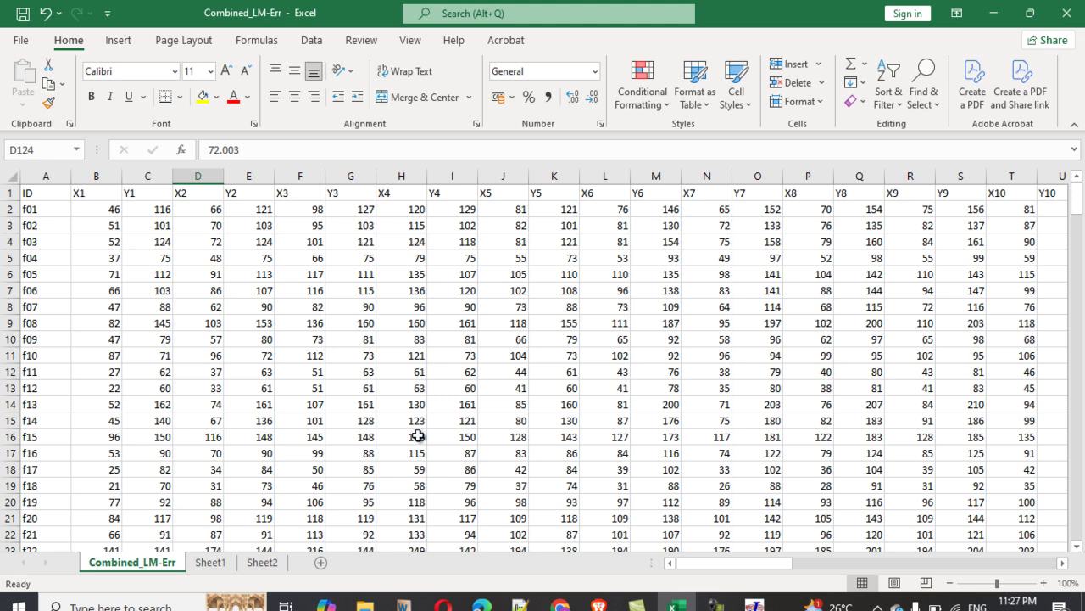
mouse_move(1081, 209)
mouse_down()
mouse_move(1083, 293)
mouse_move(1082, 203)
mouse_up()
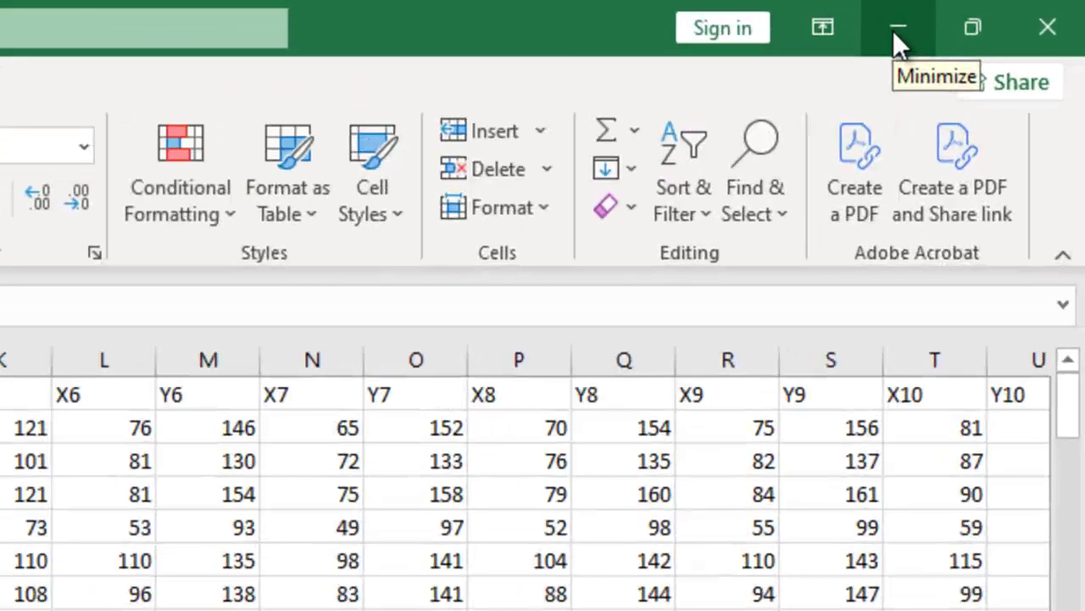
Minimize Excel and start a new dataset from MorphoJ's File menu
click(994, 21)
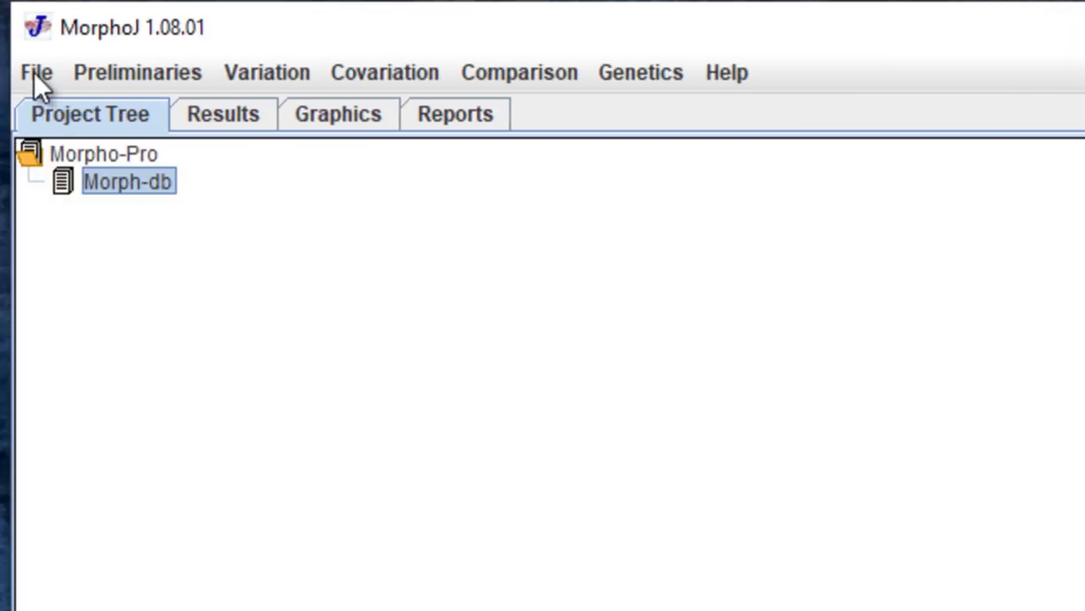
click(34, 74)
click(122, 73)
mouse_move(42, 75)
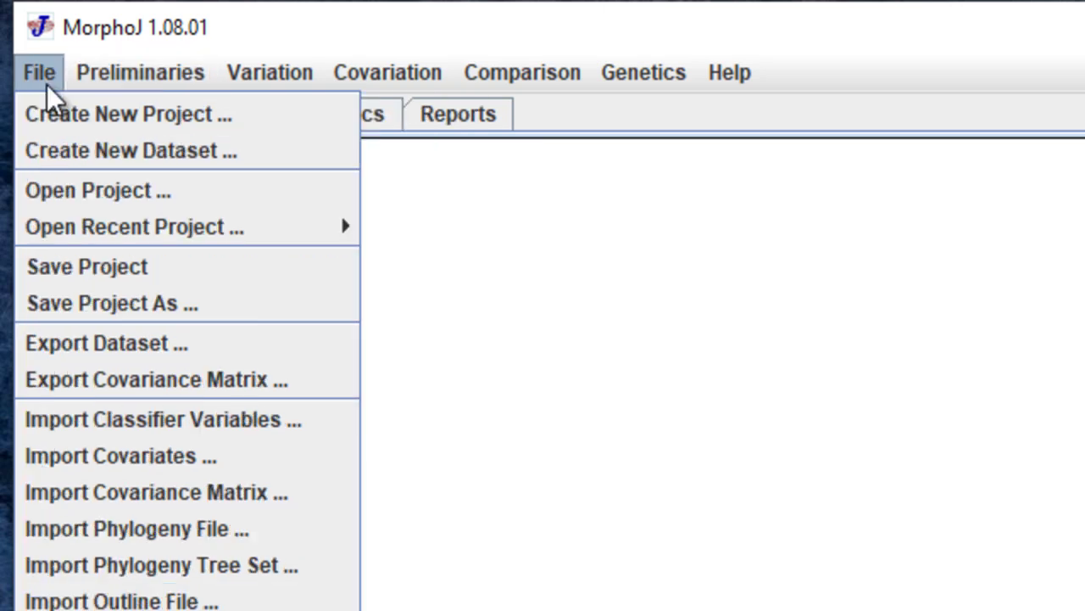
click(92, 150)
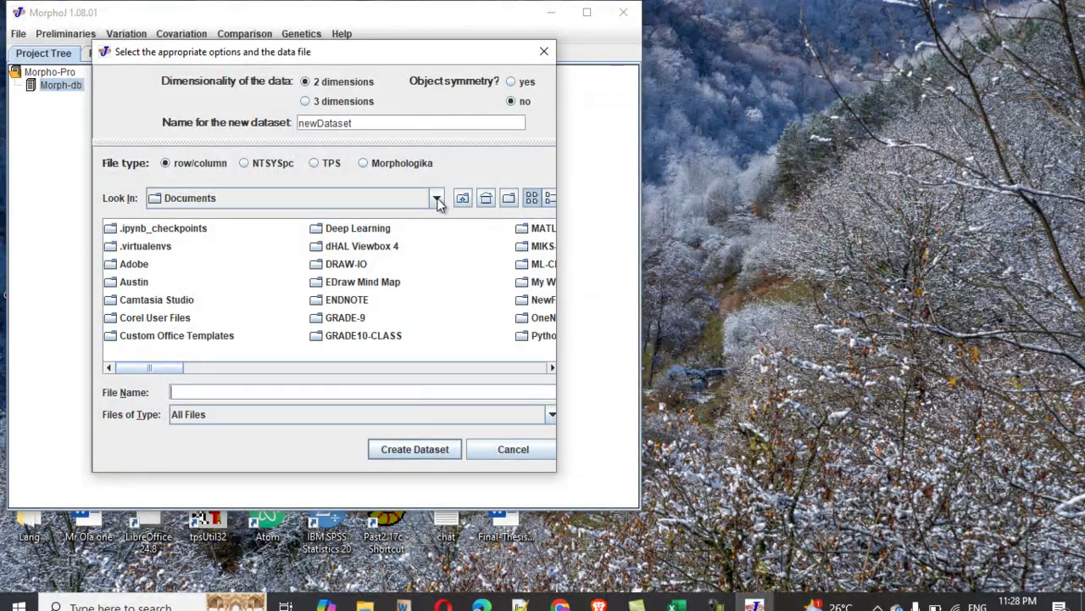
Choose Combined_LM.csv from F:\LECTURE-MORPHO-ML and name the dataset Morpho-db2
click(437, 198)
click(286, 263)
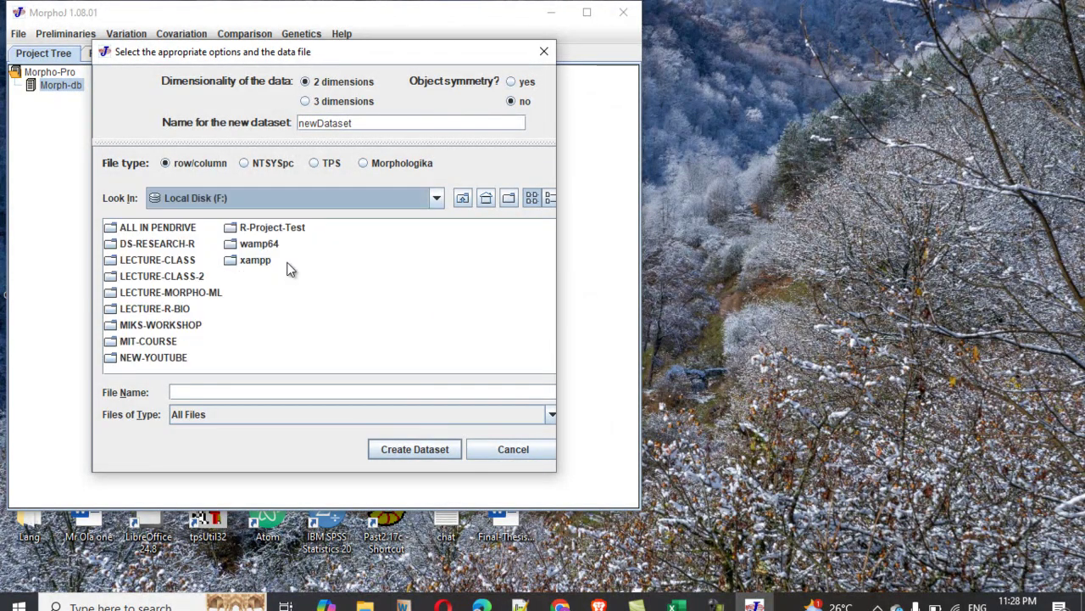
double_click(153, 293)
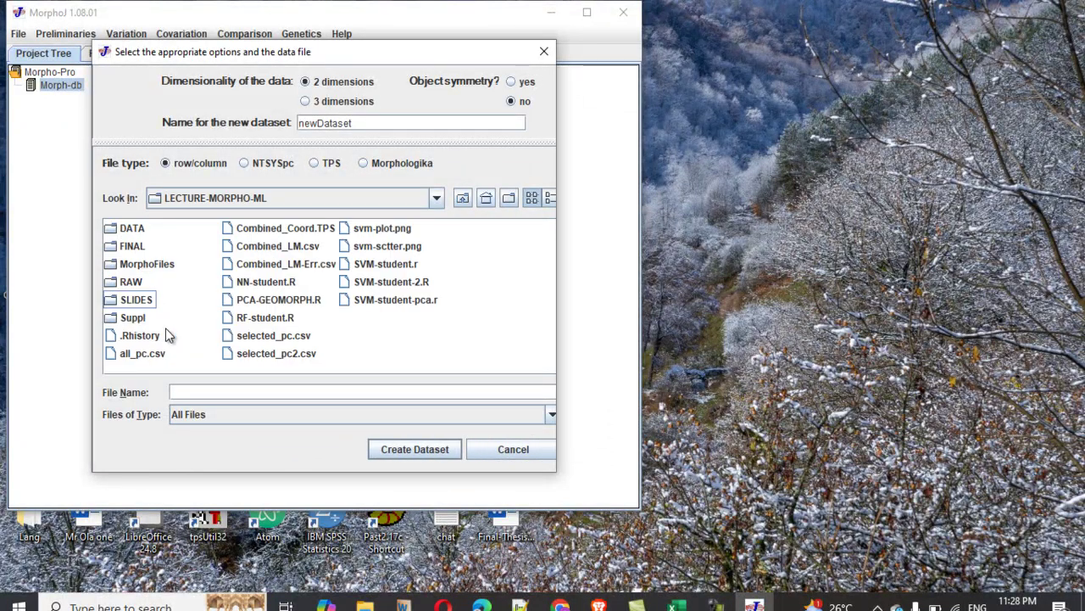
click(288, 252)
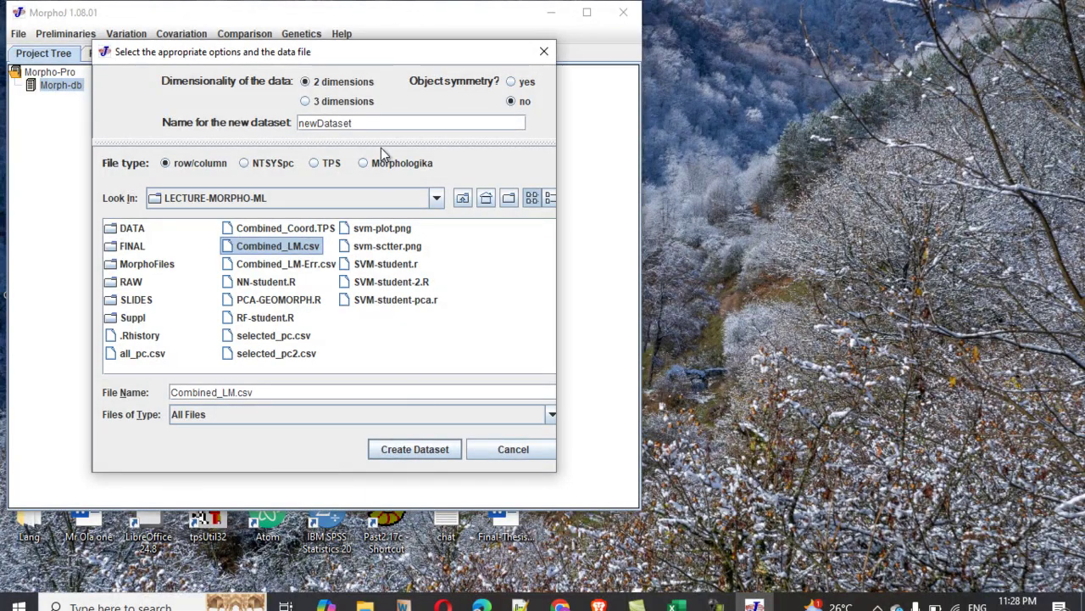
drag(373, 121, 298, 124)
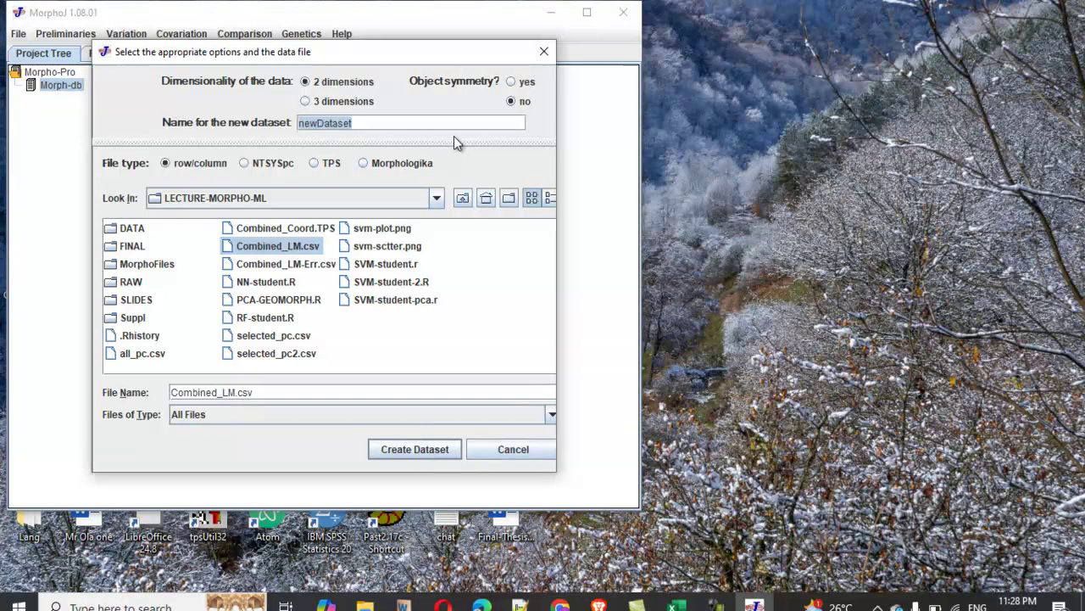
text(Morpho-)
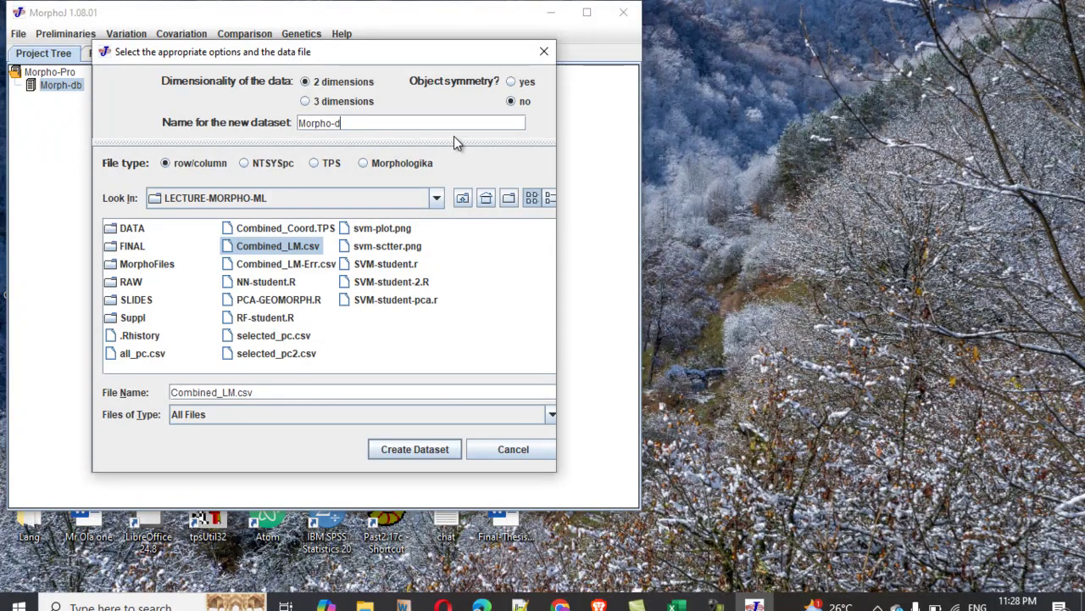
text(db2)
Create the Morpho-db2 dataset, reading 121 lines from Combined_LM.csv
click(409, 448)
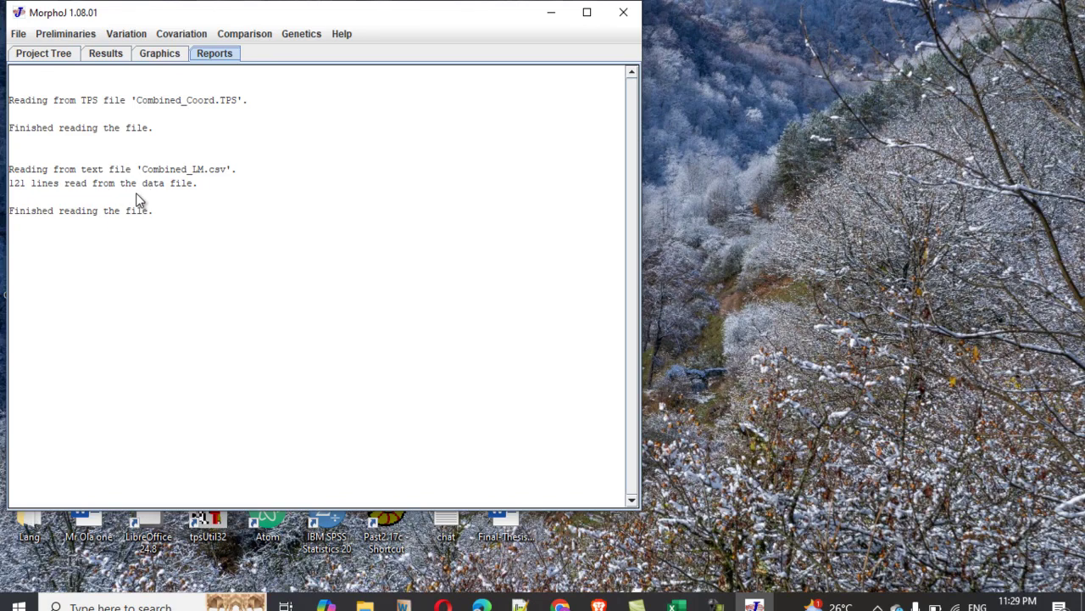
click(51, 57)
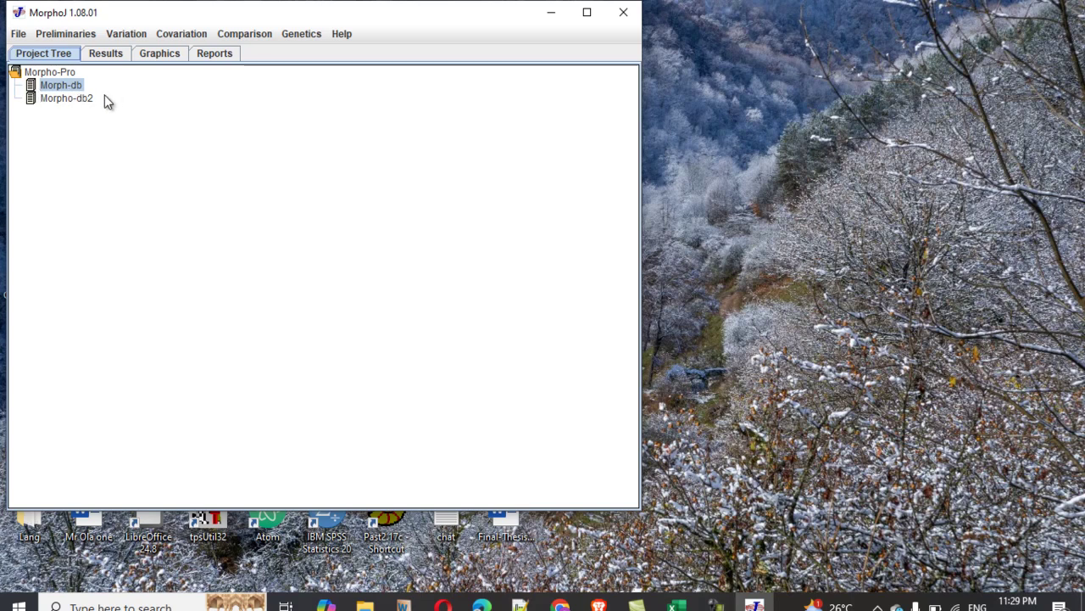
click(34, 101)
right_click(34, 102)
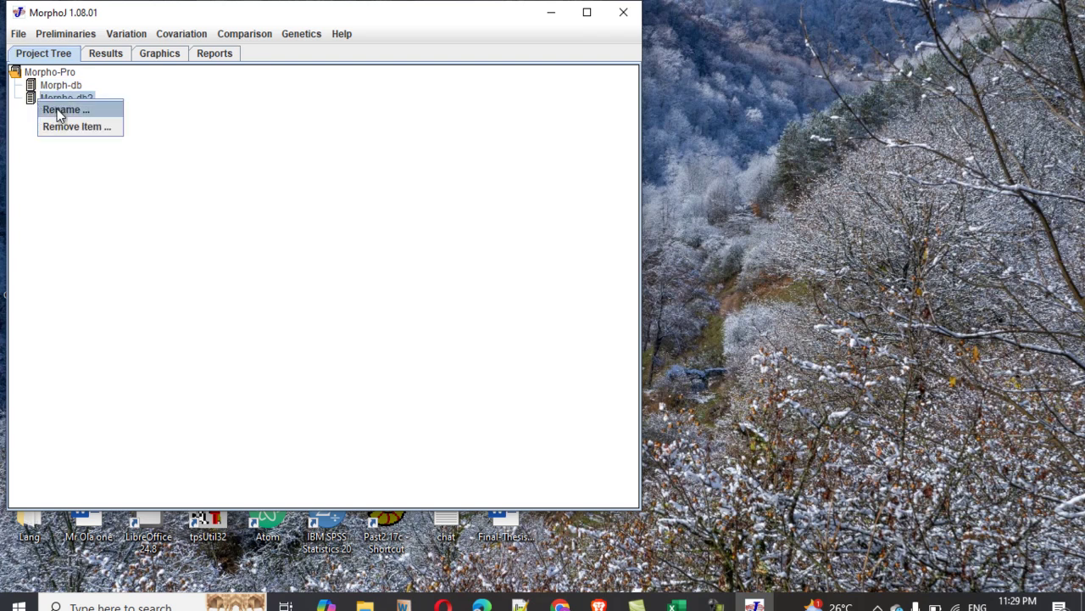
click(225, 134)
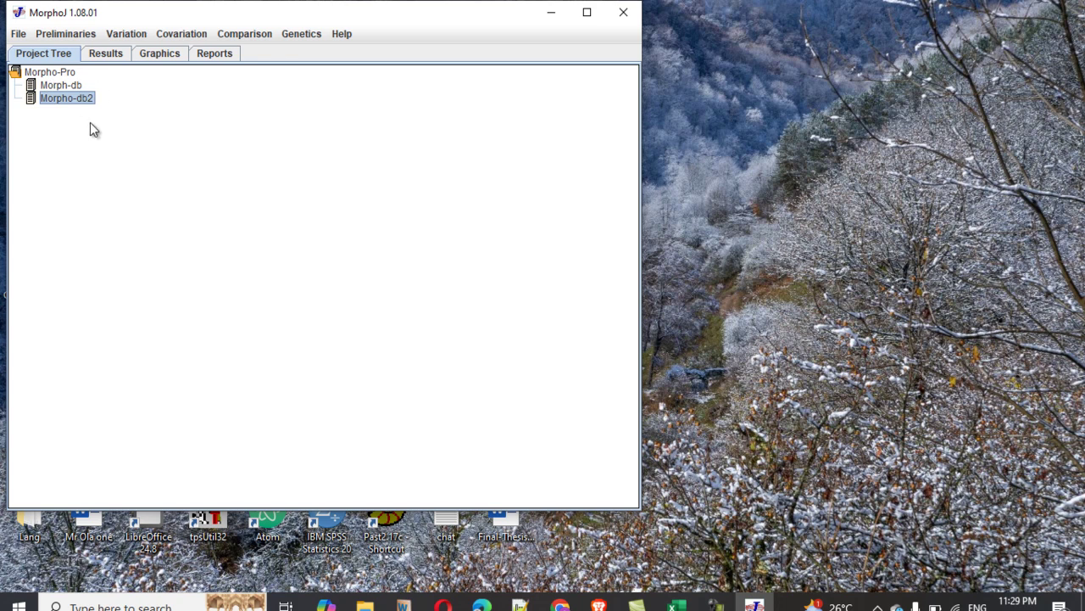